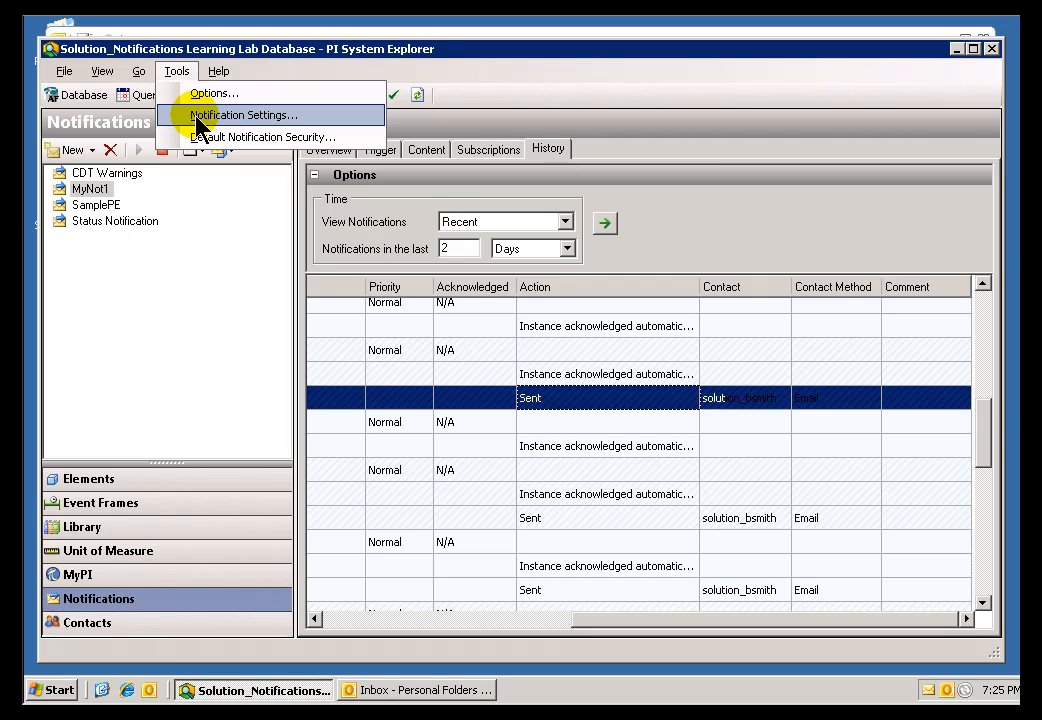
- Create a new state group named myStGroup2 in the notification settings
left_click(200, 118)
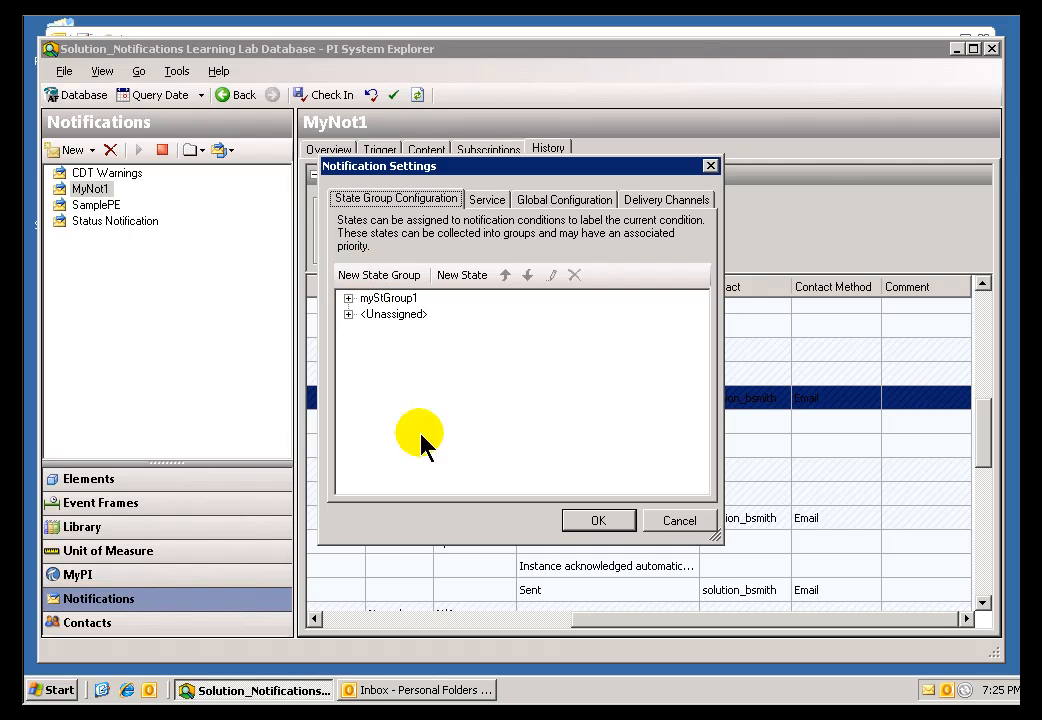
left_click(375, 276)
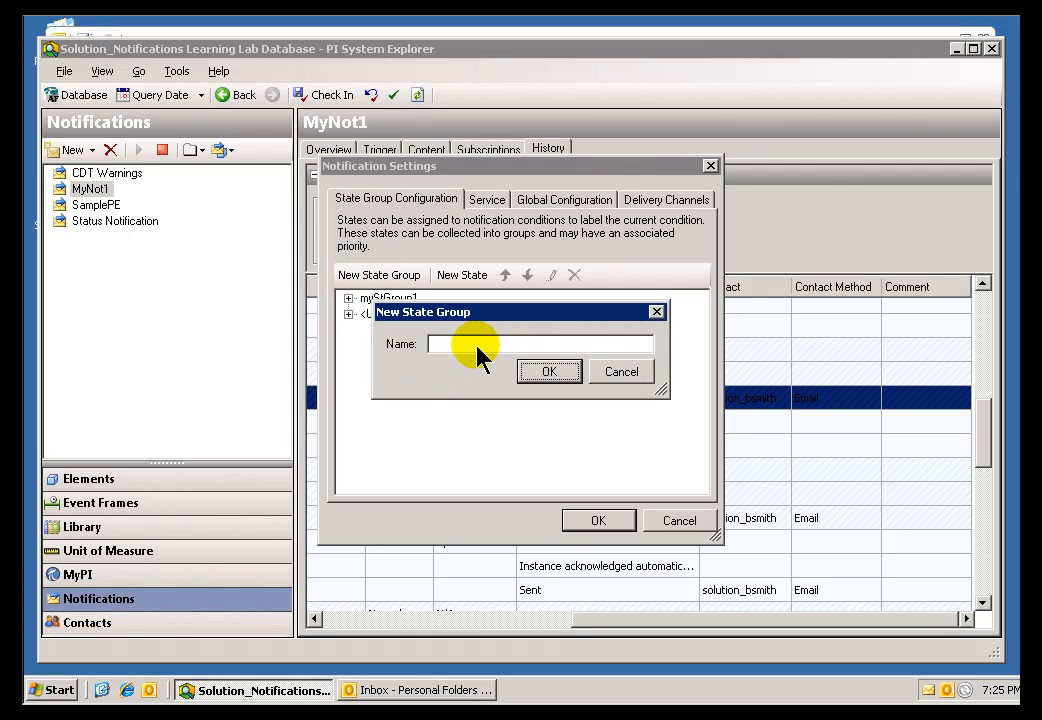
type("myStGroup2")
left_click(549, 371)
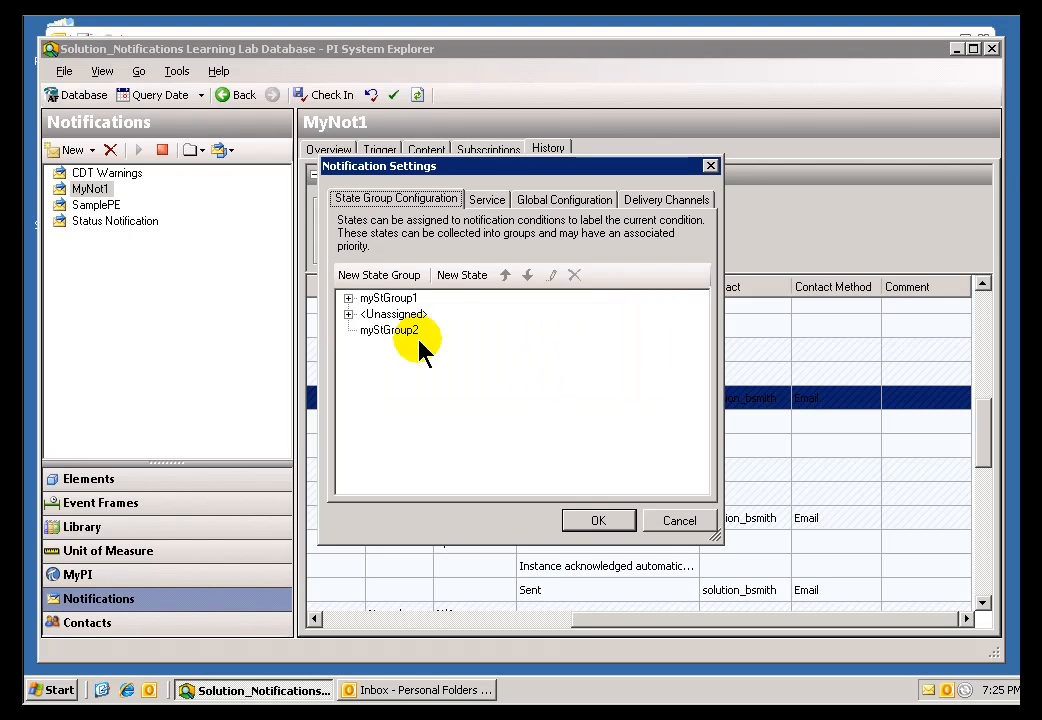
- Add a state named Low with Normal default priority to the myStGroup2 state group
left_click(460, 276)
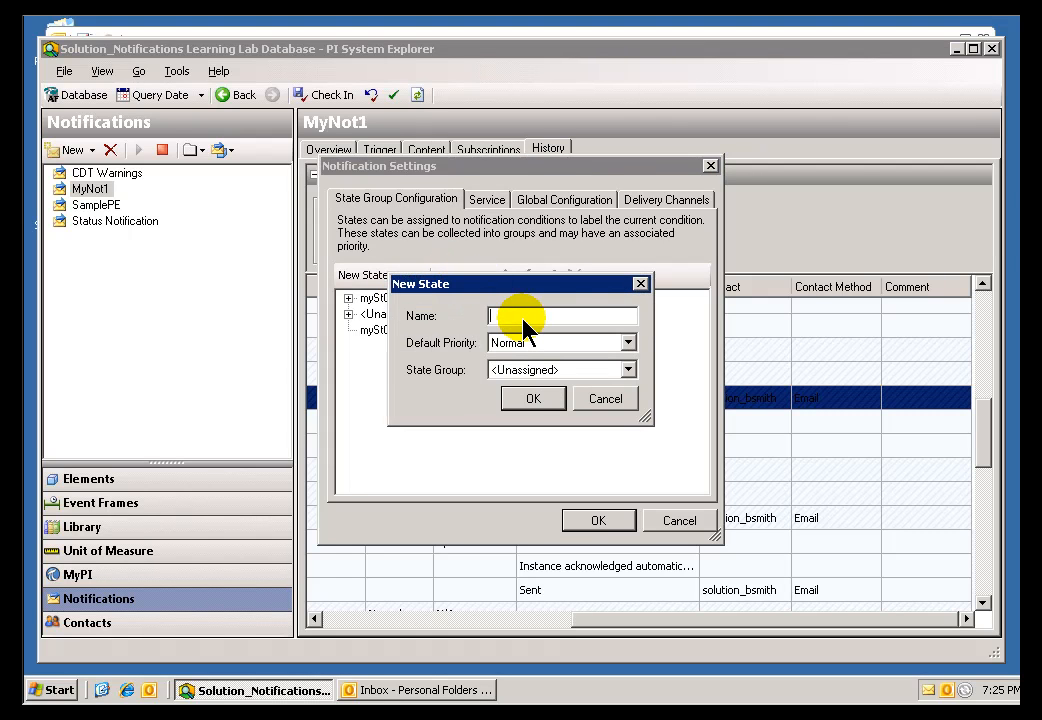
type("Lo")
type("L")
left_click(556, 370)
left_click(520, 414)
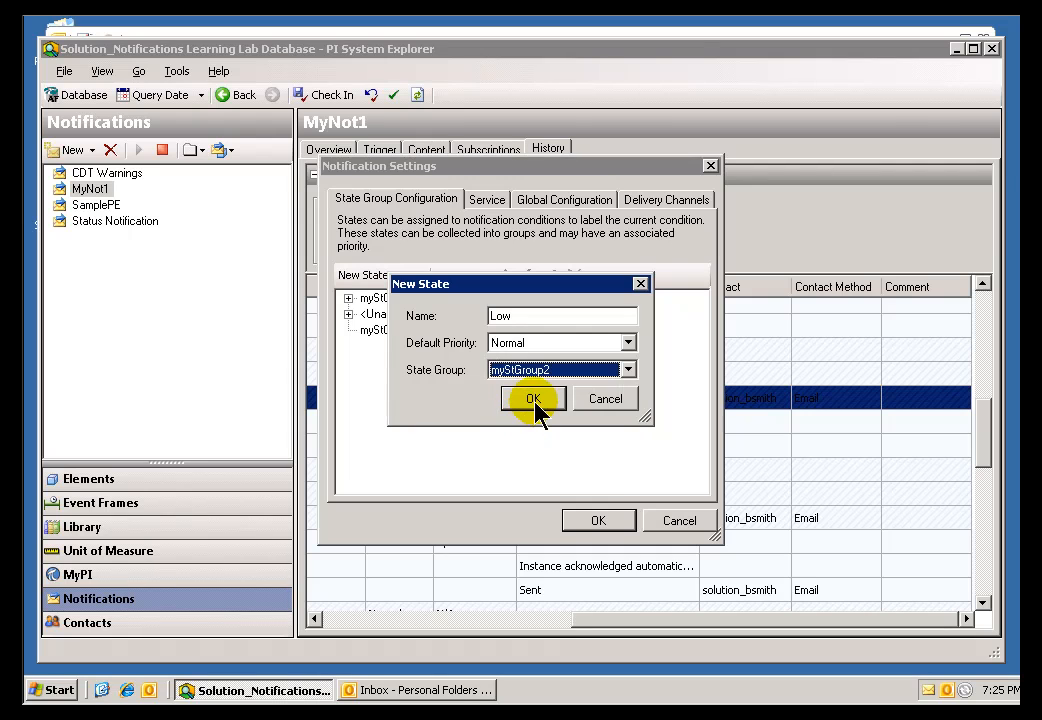
left_click(535, 402)
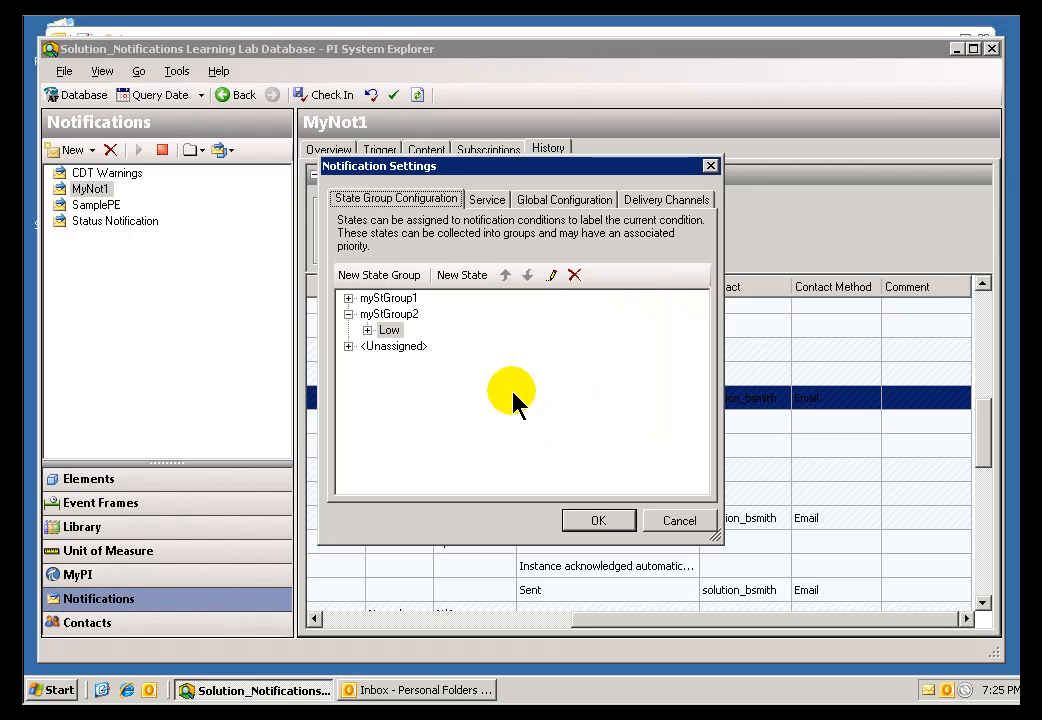
- Try to add a state named LoLo to myStGroup2, and check the unassigned states for that name
left_click(460, 280)
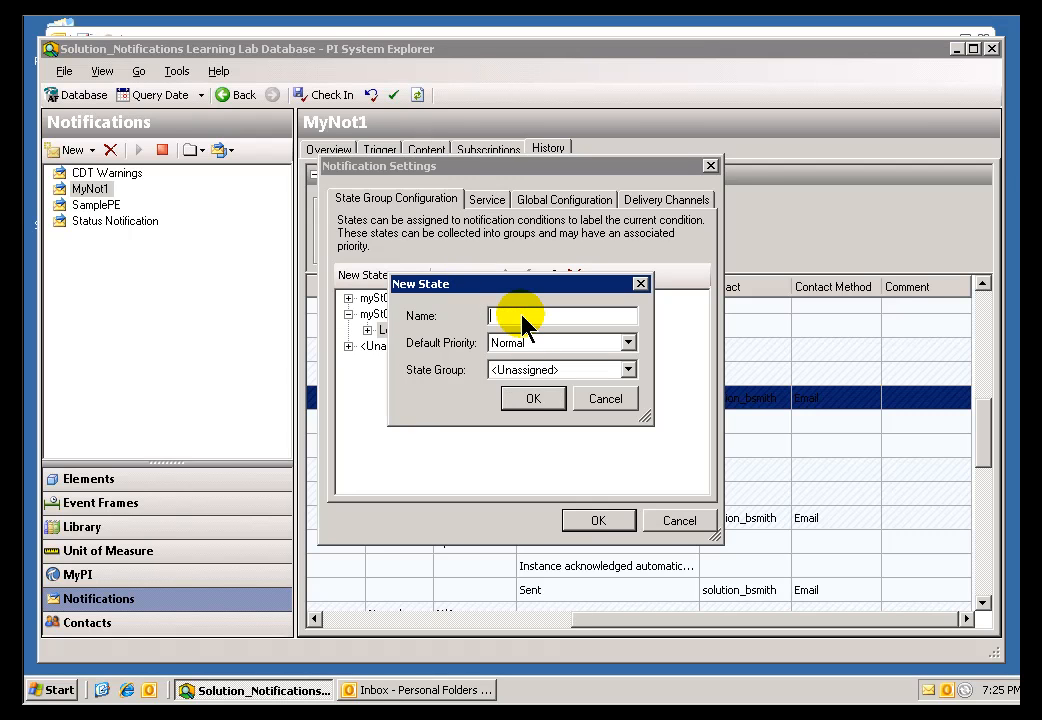
left_click(580, 370)
left_click(530, 419)
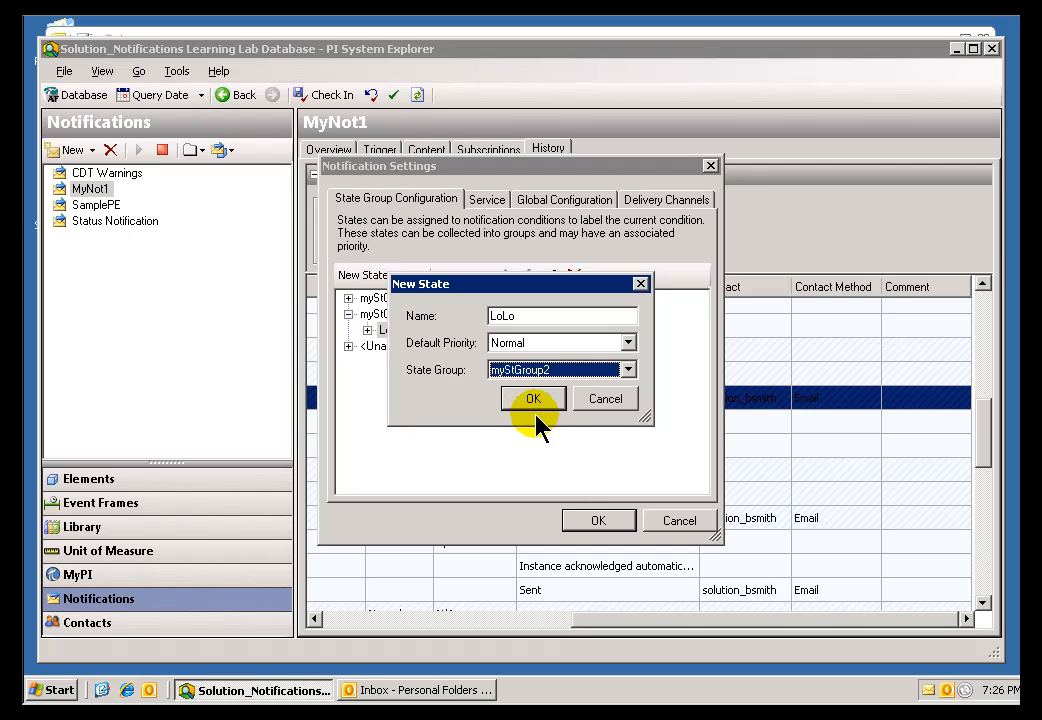
left_click(534, 408)
left_click(530, 391)
left_click(349, 346)
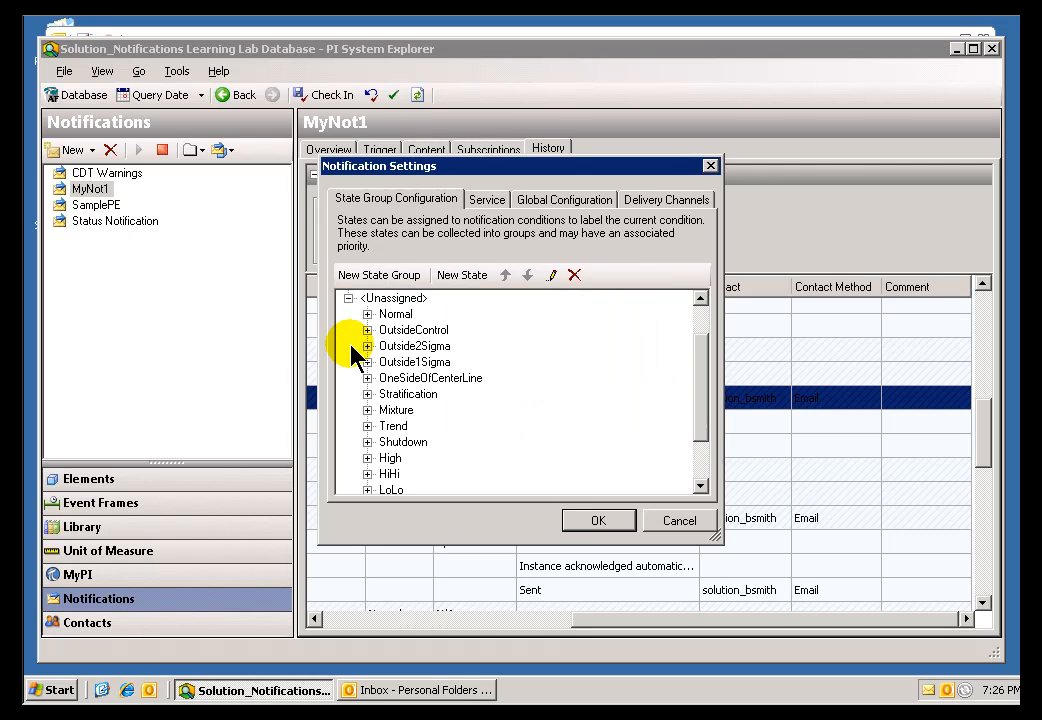
left_click_drag(696, 405, 700, 319)
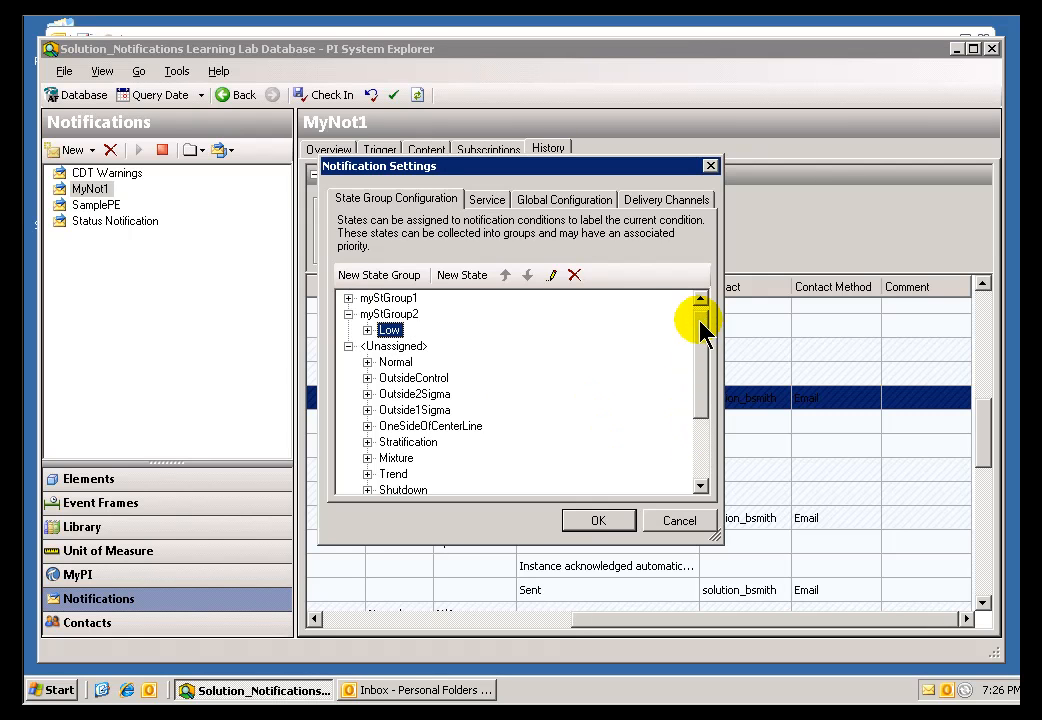
- Add a state named LoLo_2 with Normal default priority to the myStGroup2 state group
left_click(392, 315)
left_click(463, 276)
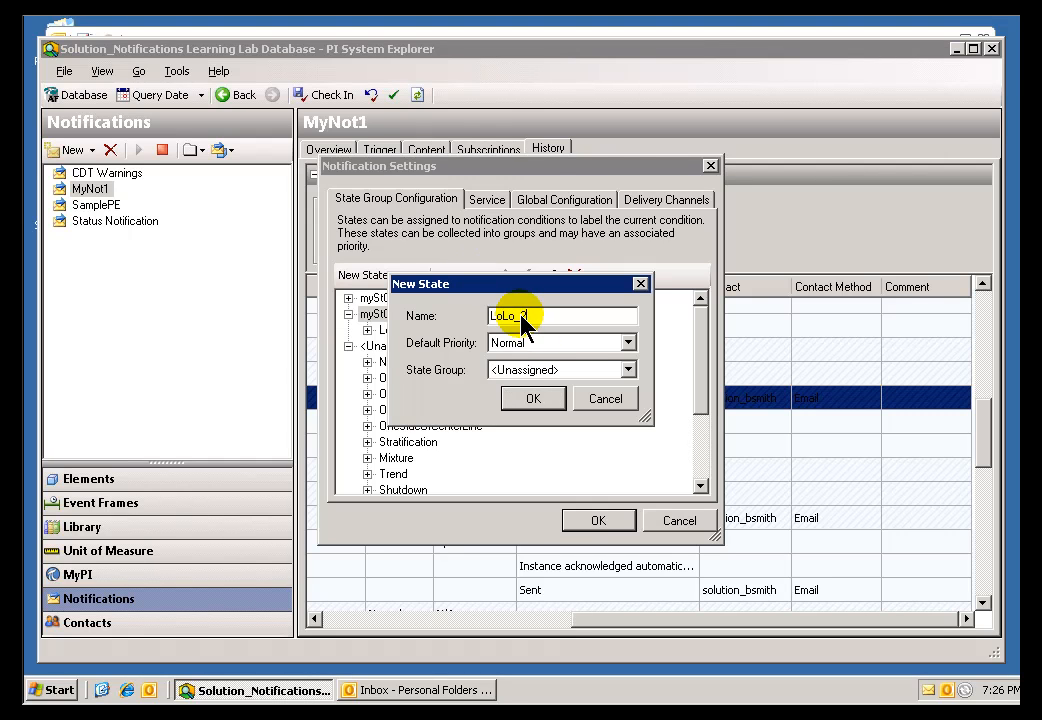
left_click(540, 370)
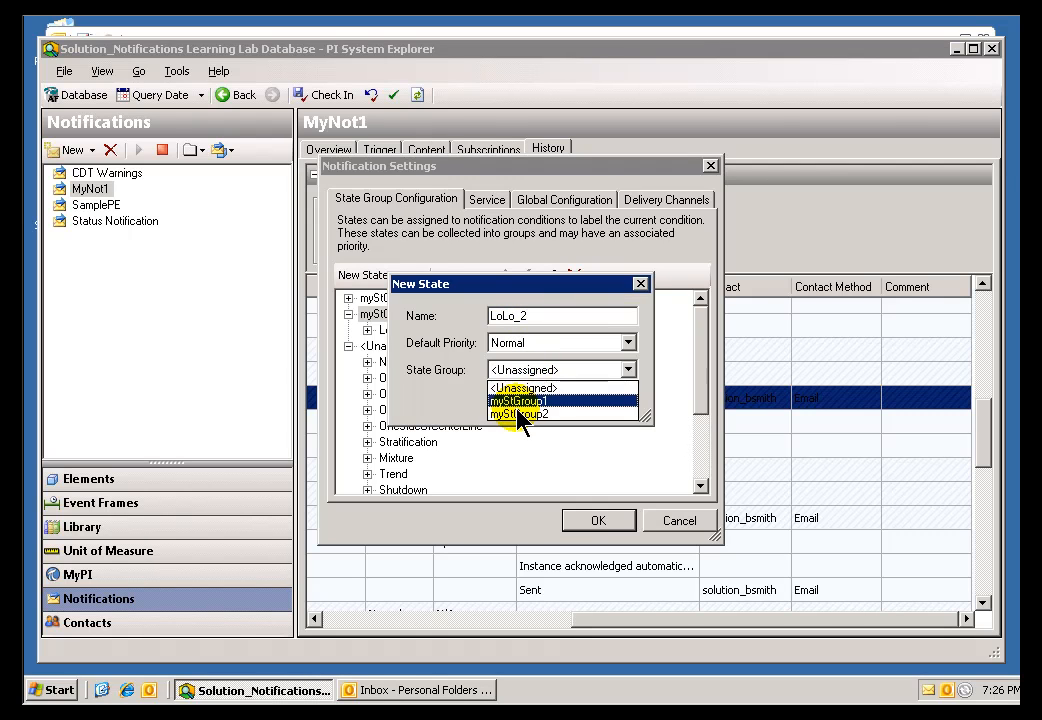
left_click(520, 413)
left_click(536, 400)
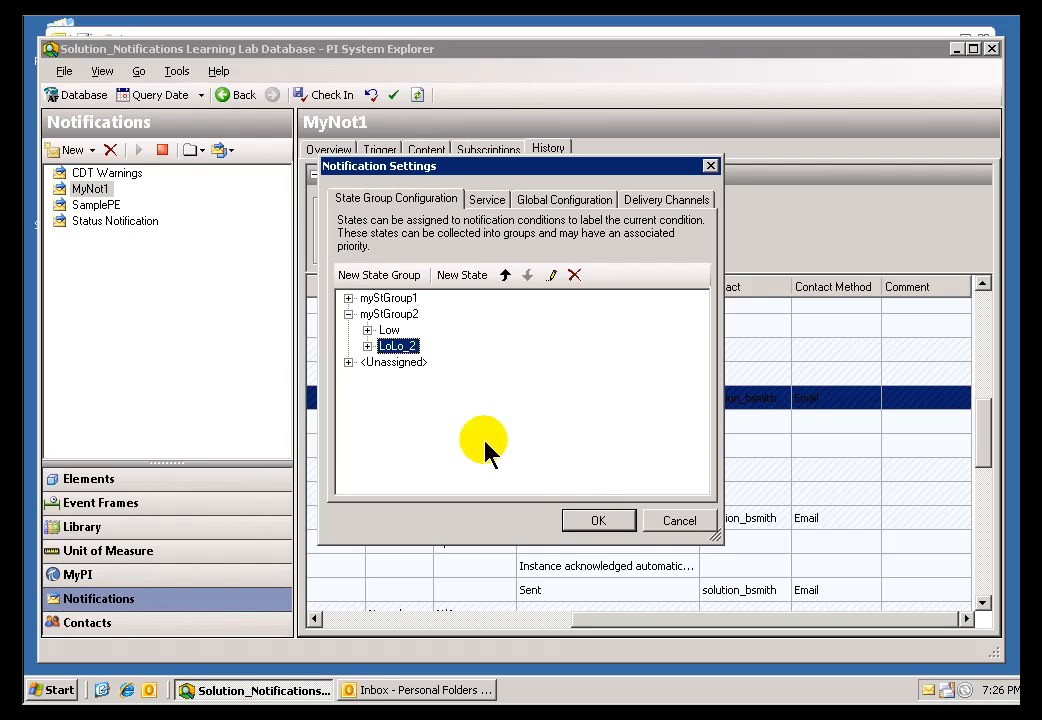
- Examine the order of the states within myStGroup1 and myStGroup2
left_click(380, 315)
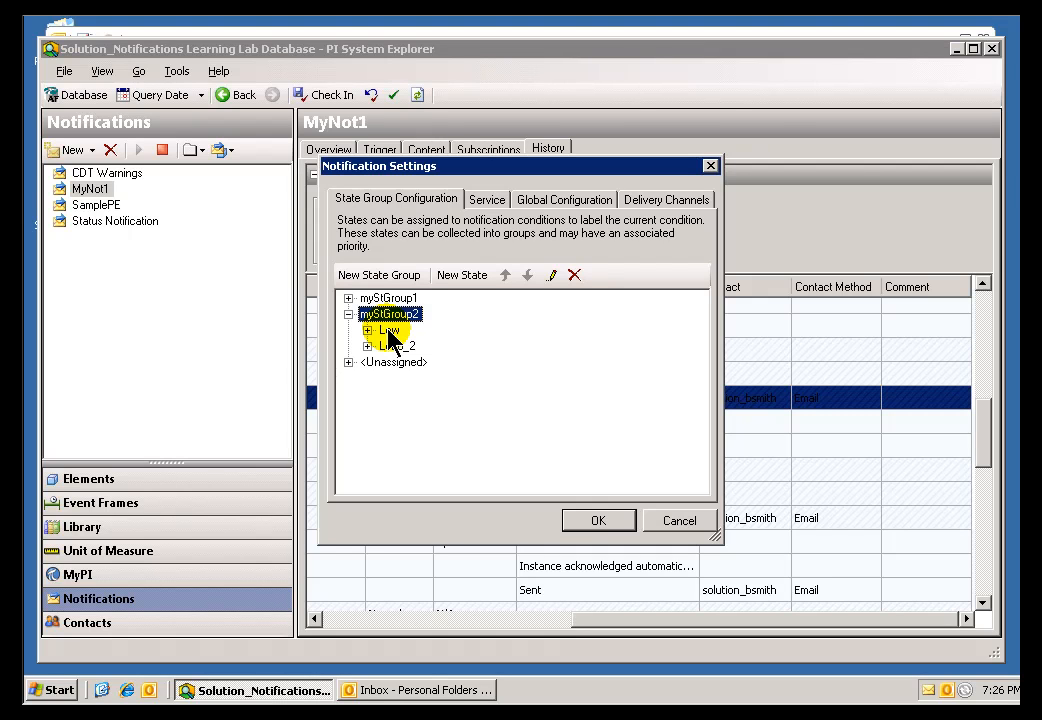
left_click(390, 333)
left_click(396, 346)
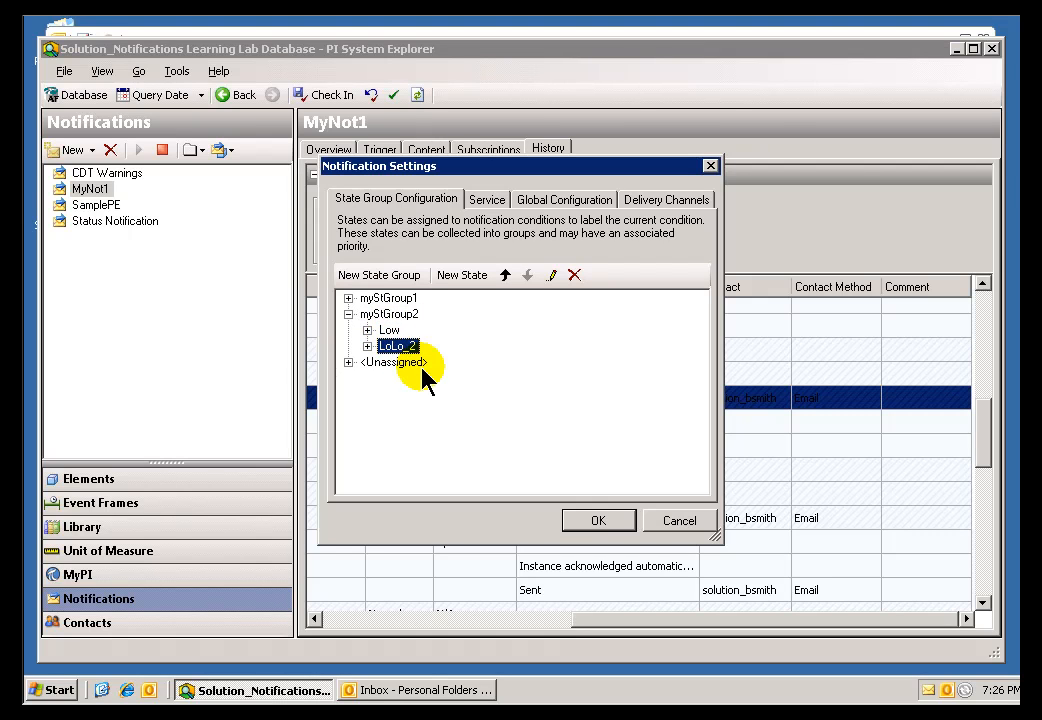
left_click(348, 298)
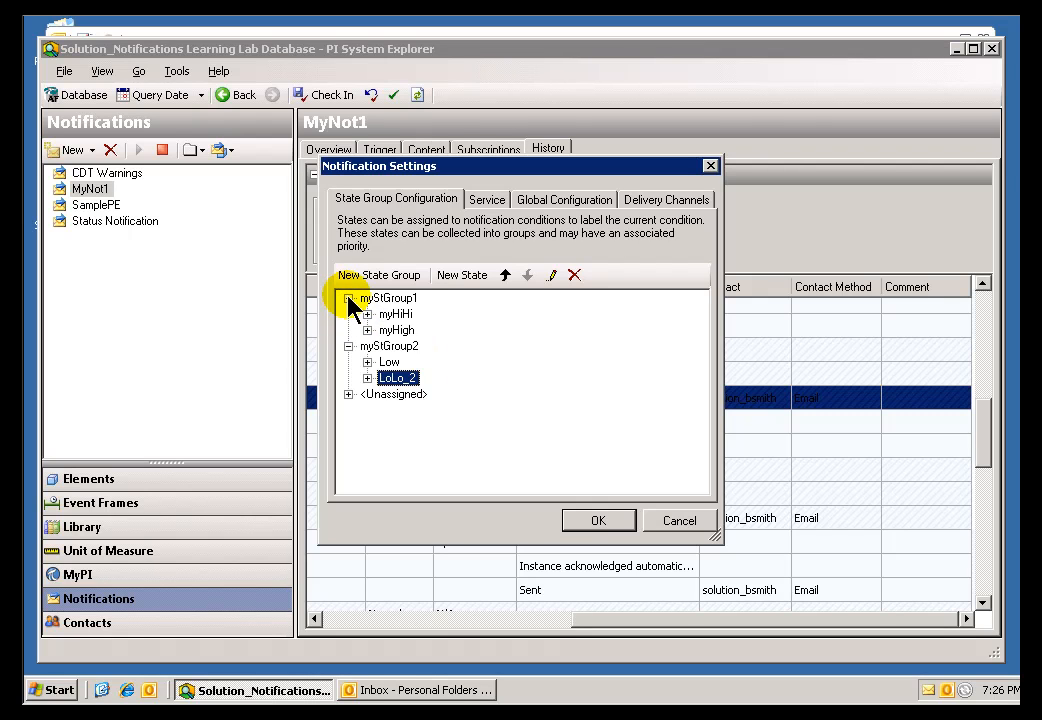
left_click(396, 315)
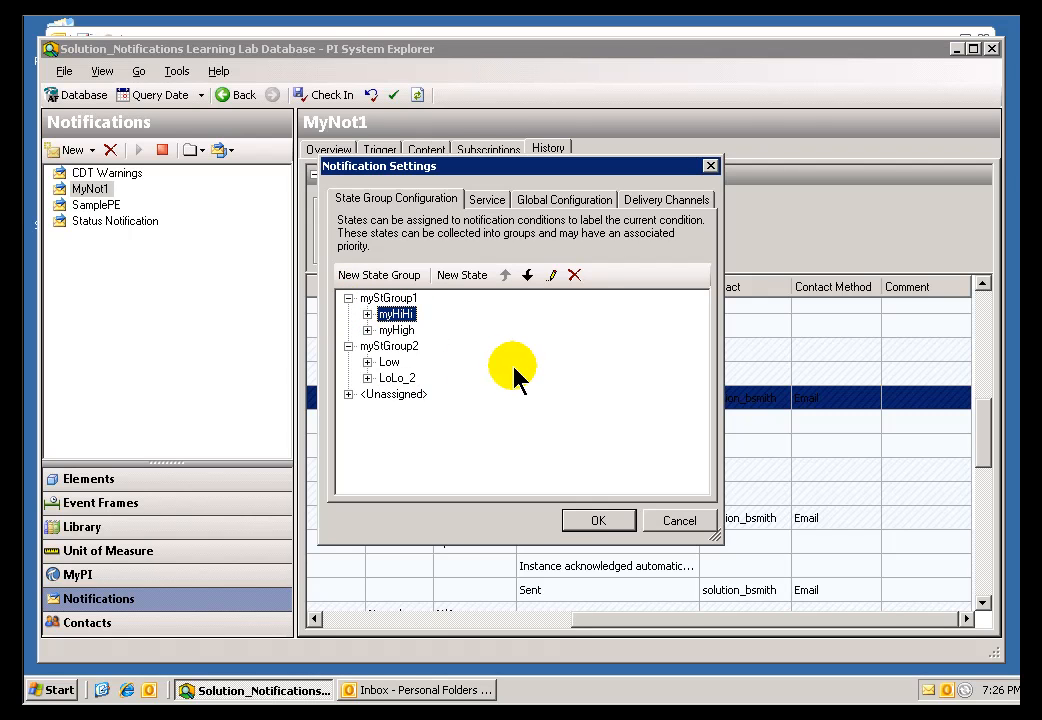
left_click(400, 331)
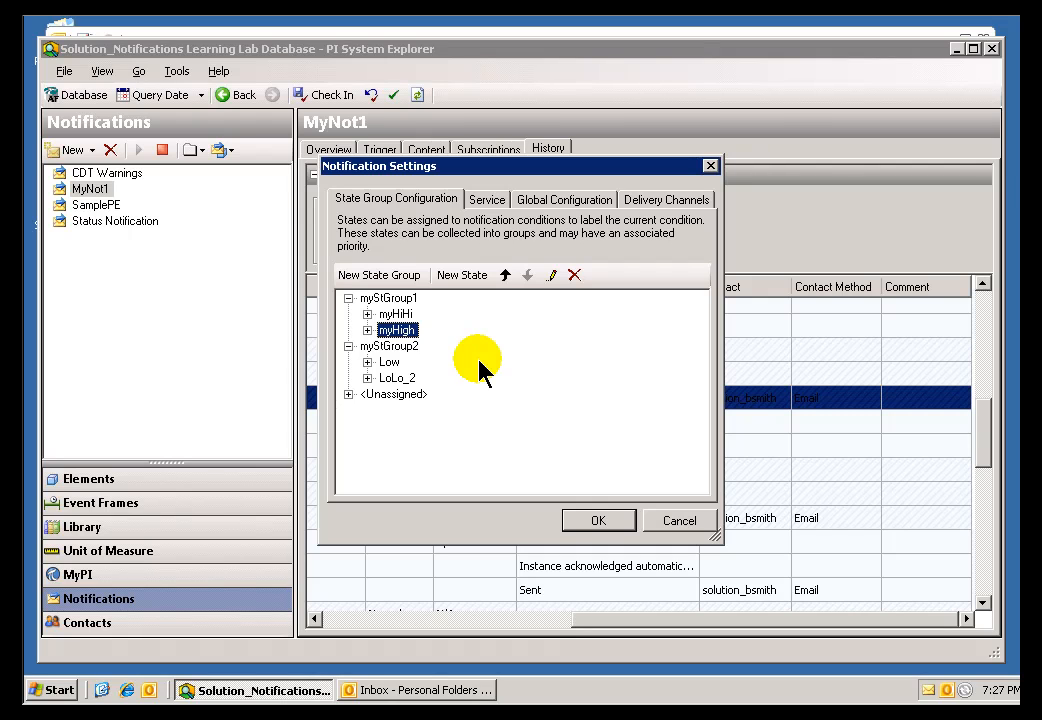
left_click(398, 318)
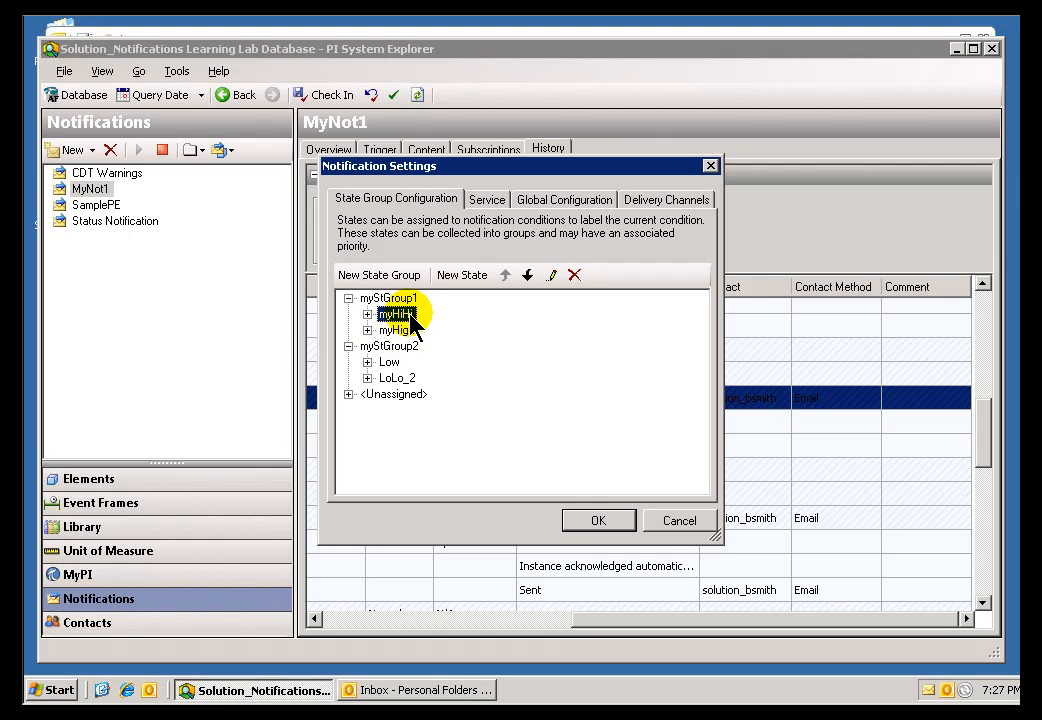
left_click(406, 332)
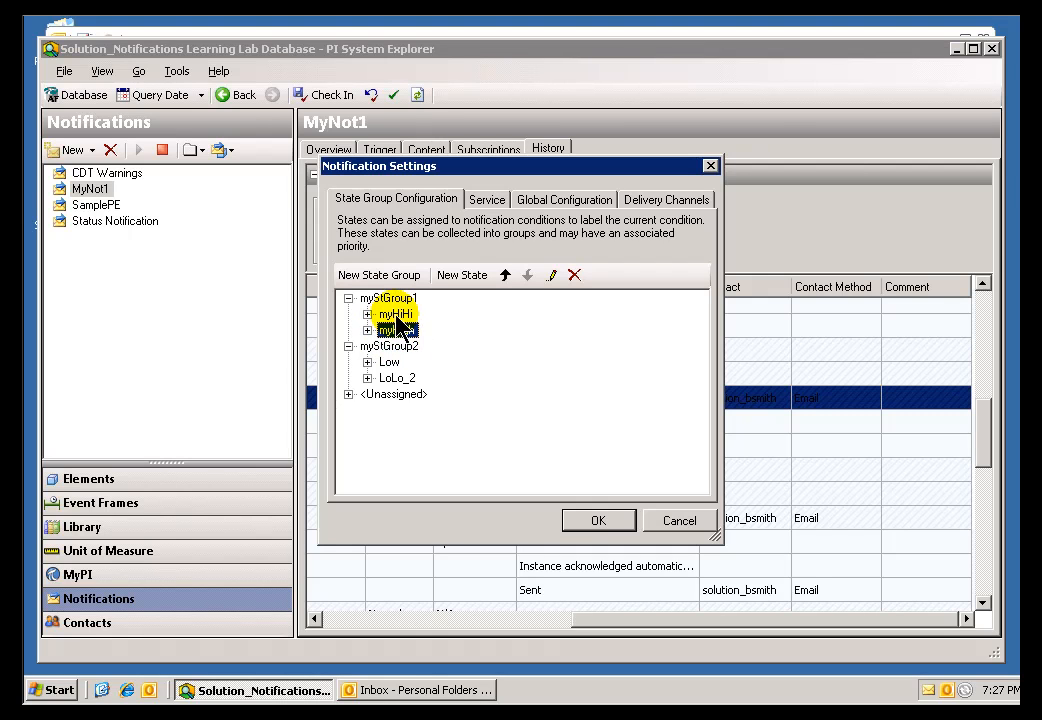
left_click(397, 315)
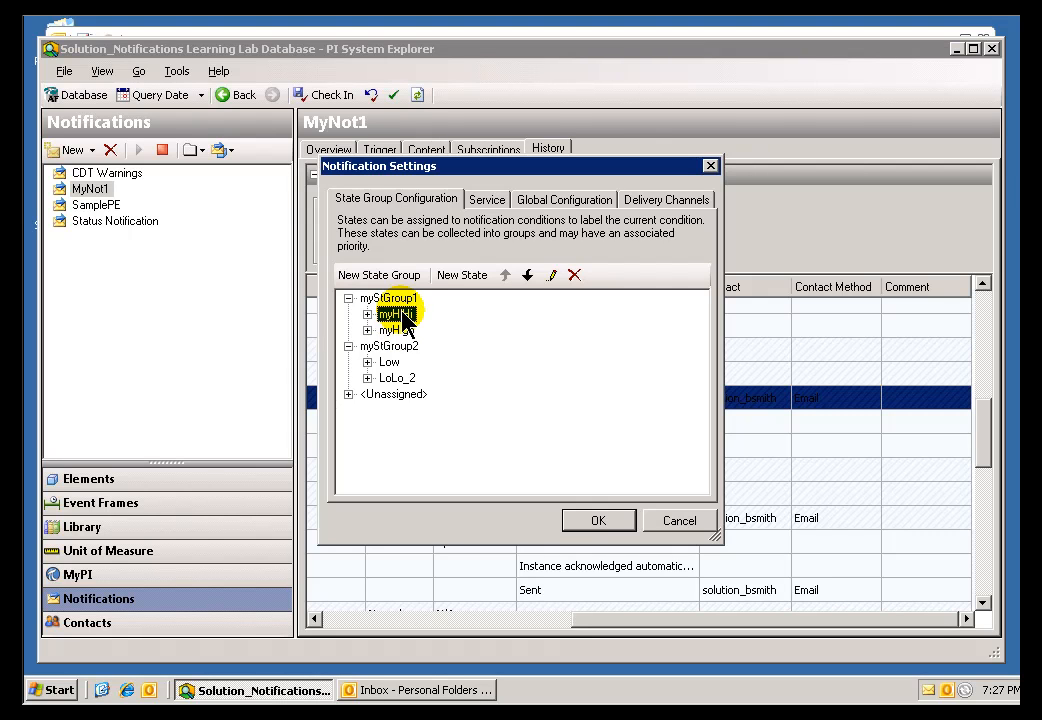
left_click(398, 333)
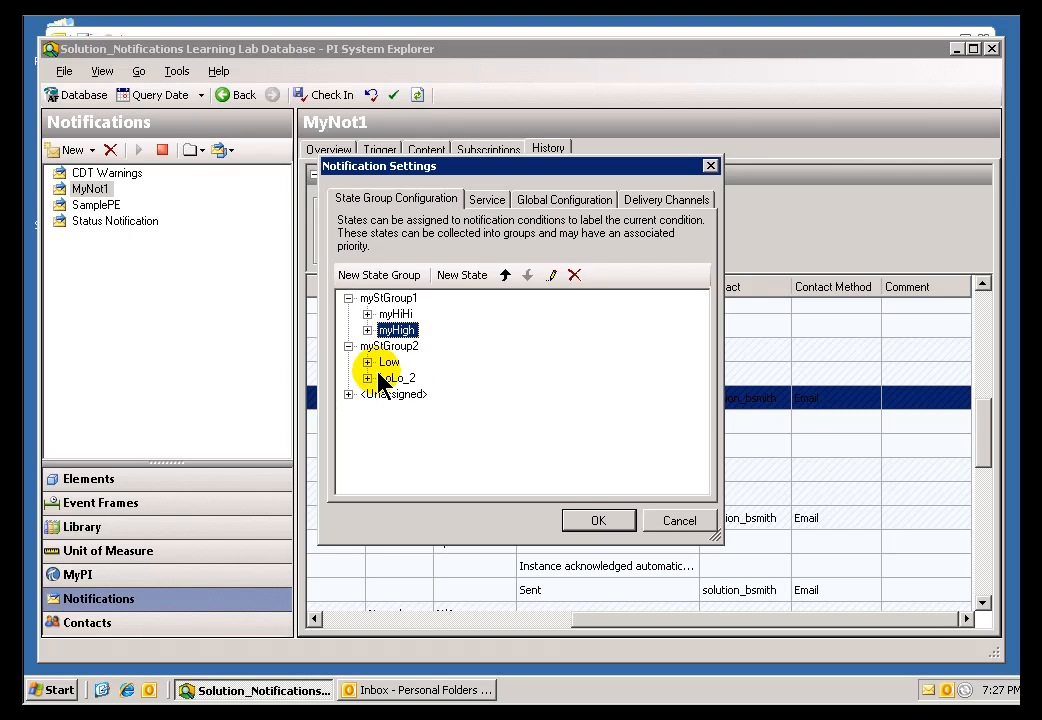
left_click(389, 364)
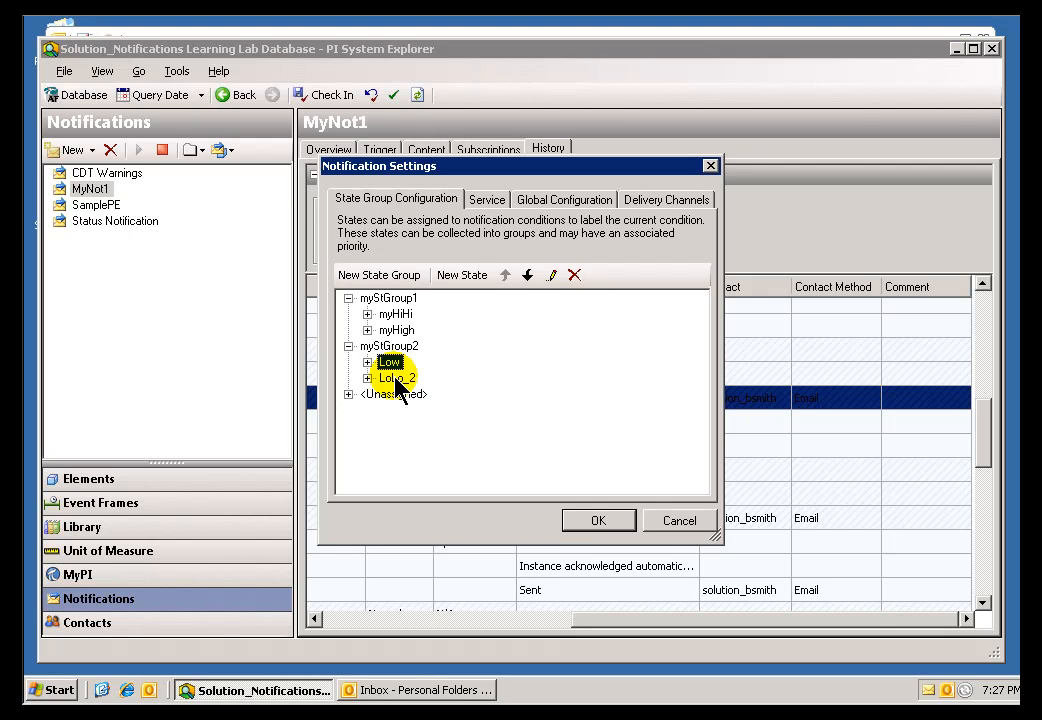
- Move the LoLo_2 state above Low in myStGroup2
left_click(398, 380)
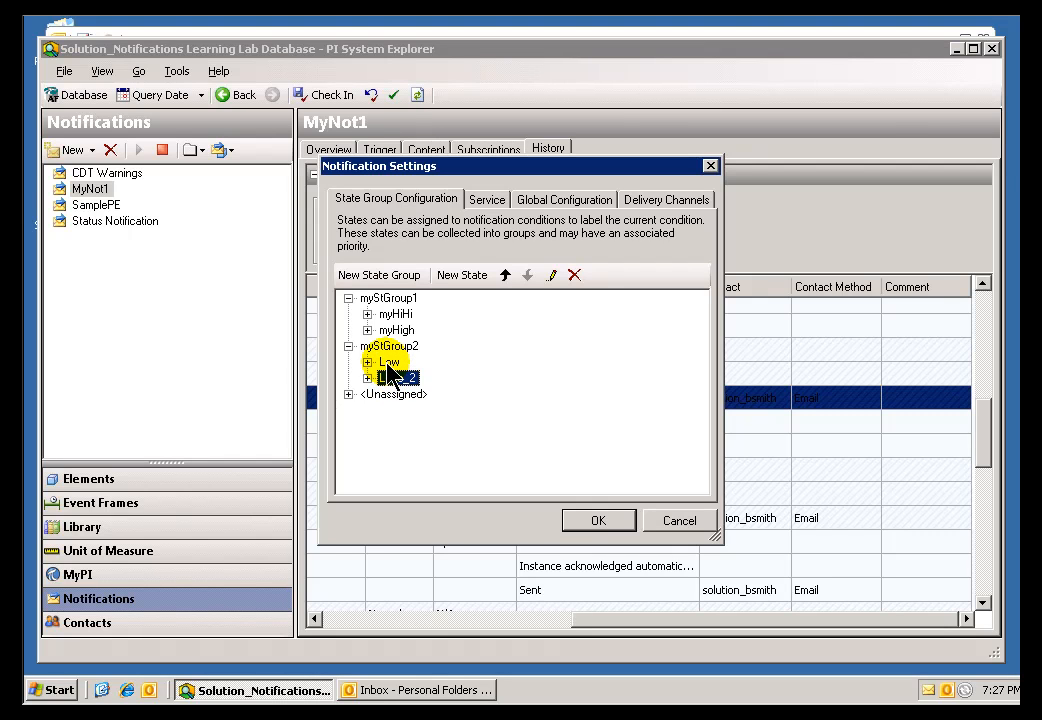
left_click(505, 276)
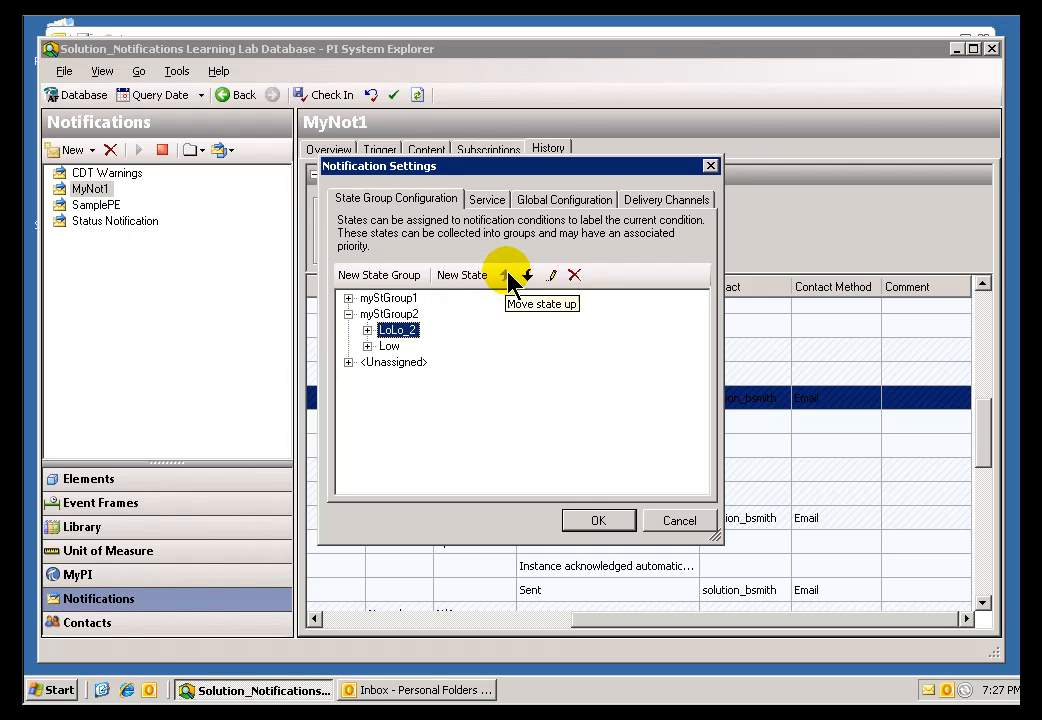
- Review the configuration of the LoLo_2 state without changing it, and accept the notification settings
double_click(388, 332)
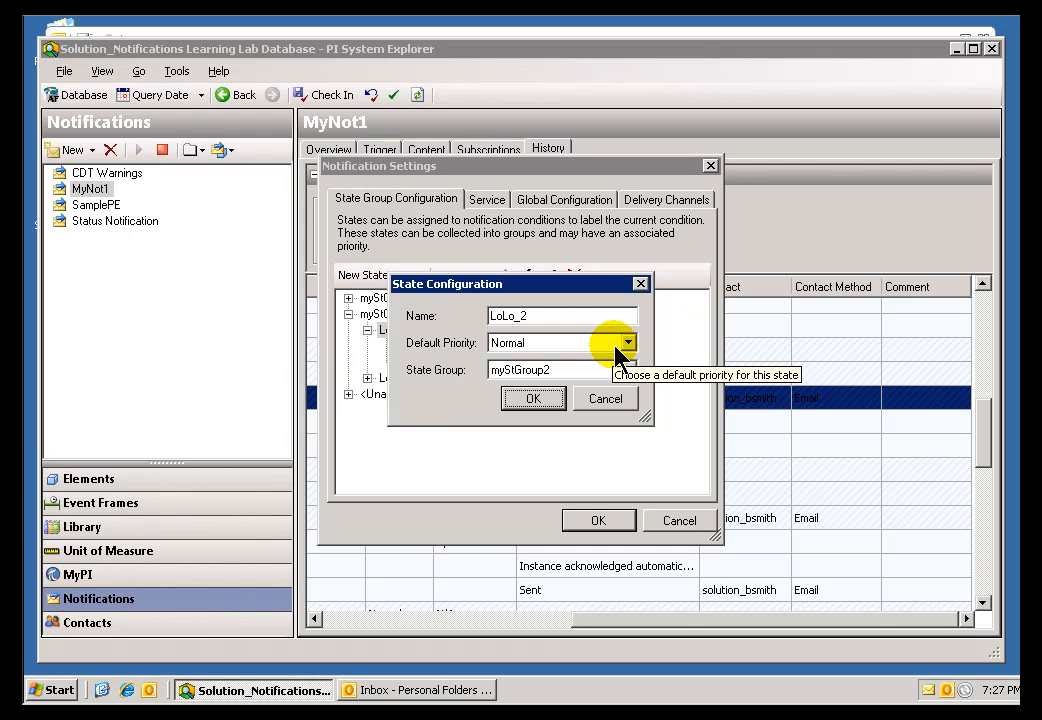
left_click(604, 401)
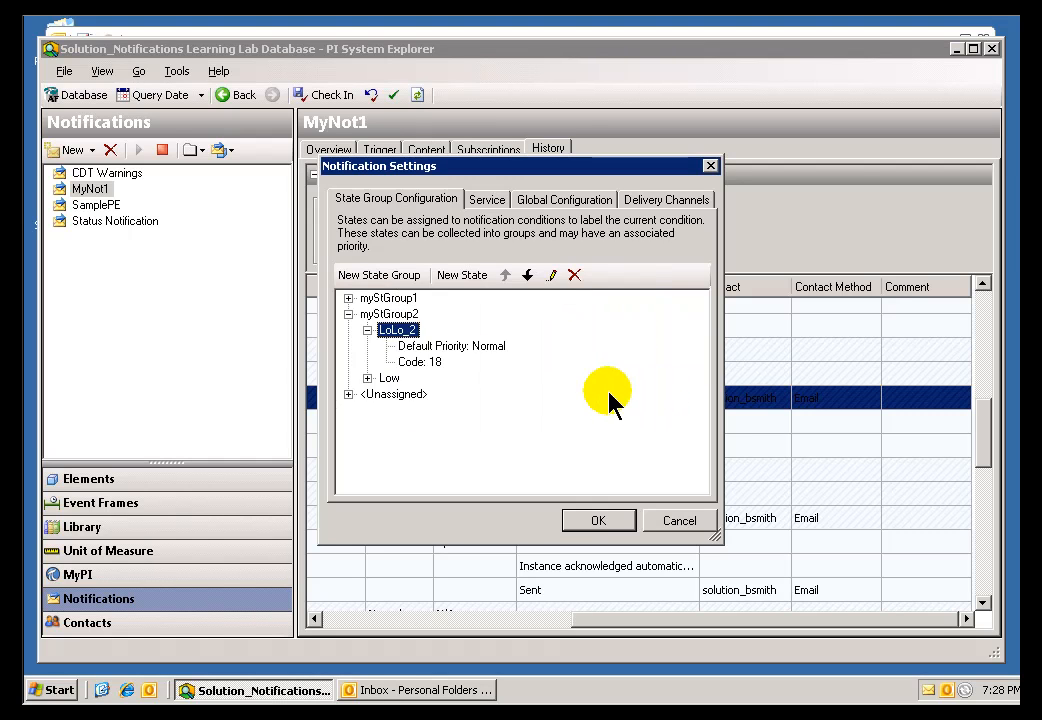
left_click(367, 330)
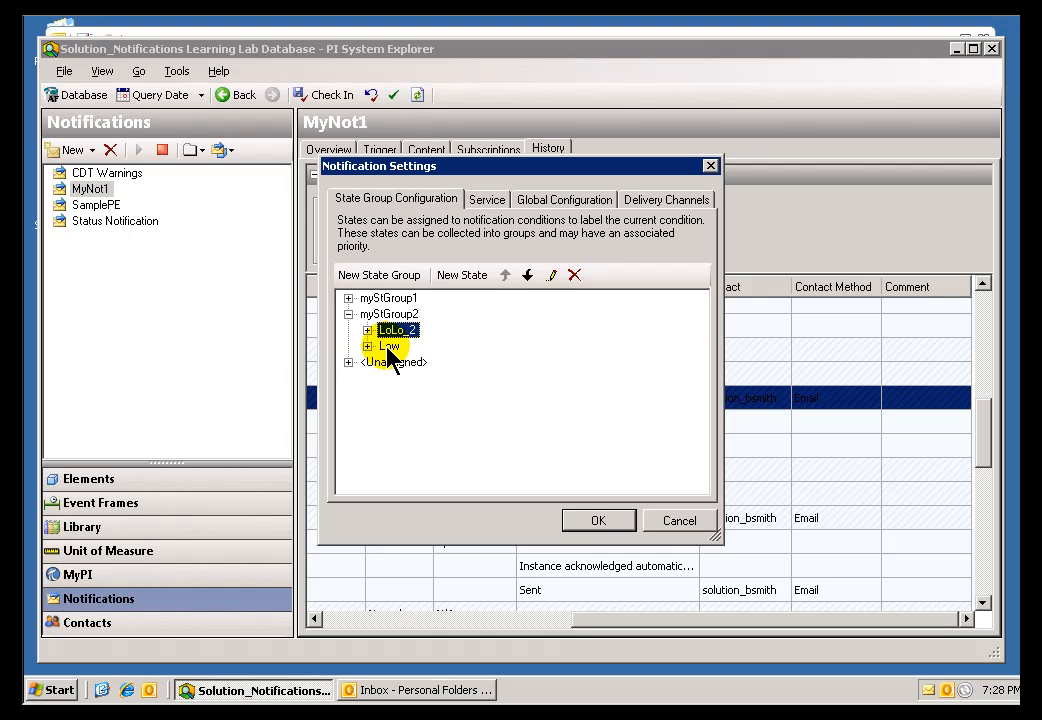
left_click(600, 522)
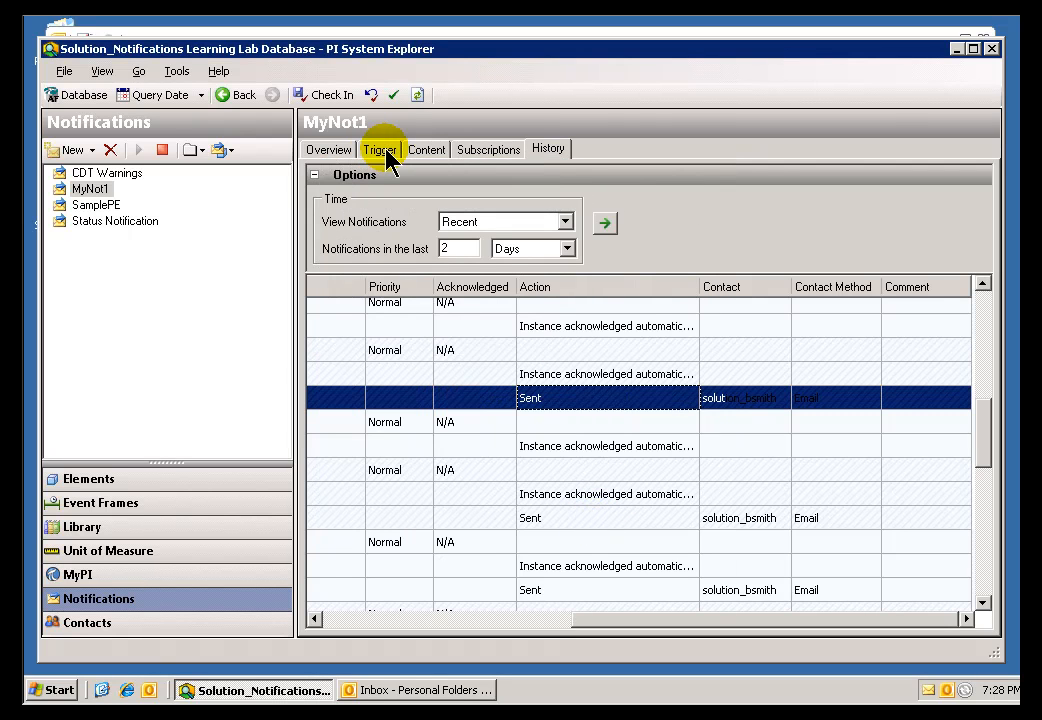
- Try assigning a state from myStGroup2 to MyNot1's trigger condition TAG:CDT158.Value > 300, and discard the change
left_click(381, 152)
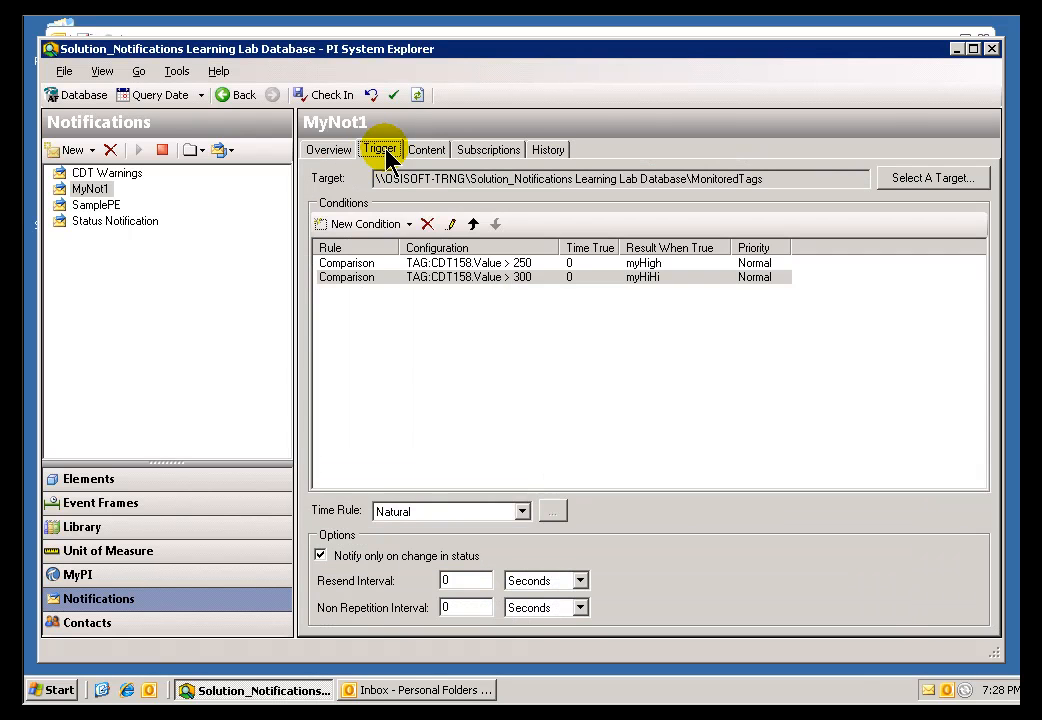
double_click(430, 280)
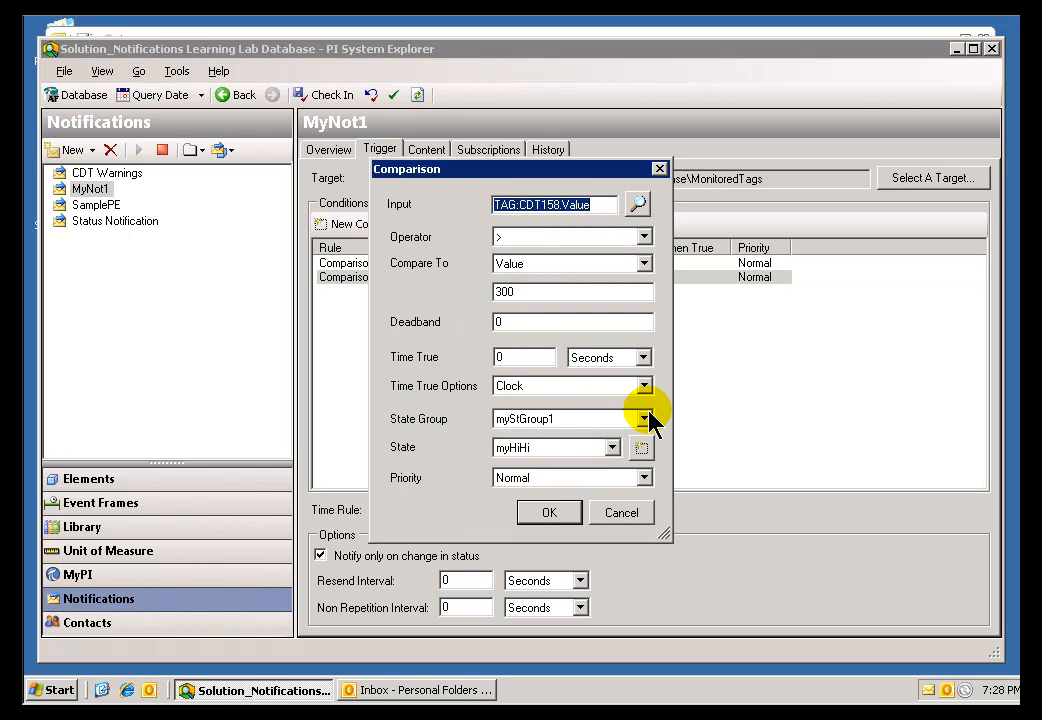
left_click(645, 421)
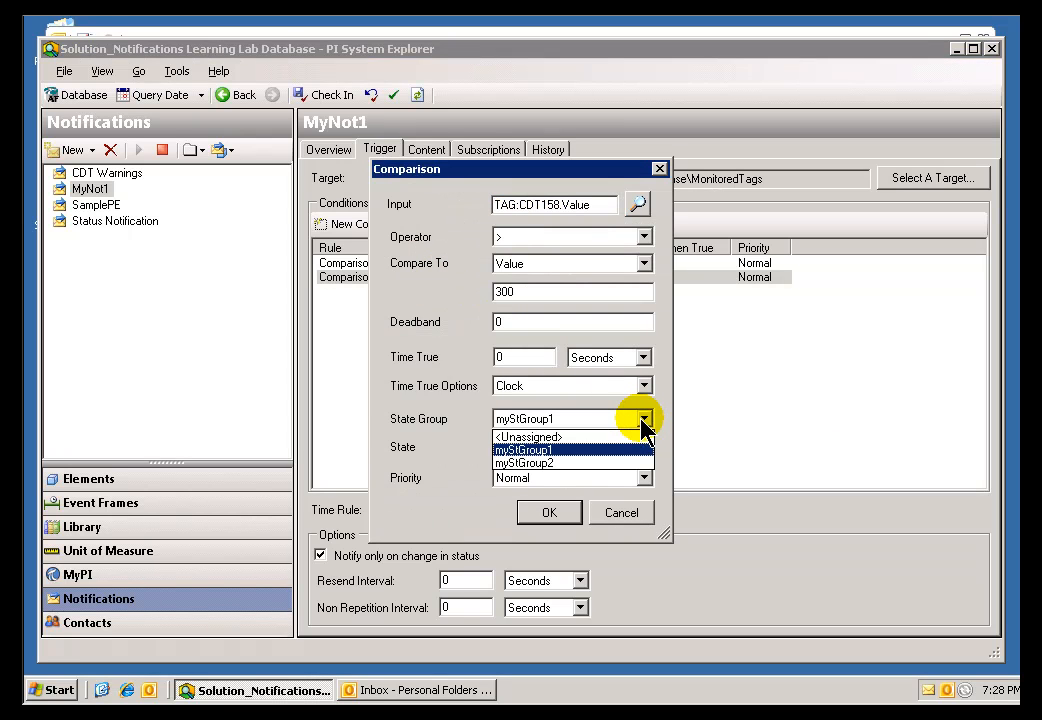
left_click(621, 449)
left_click(616, 424)
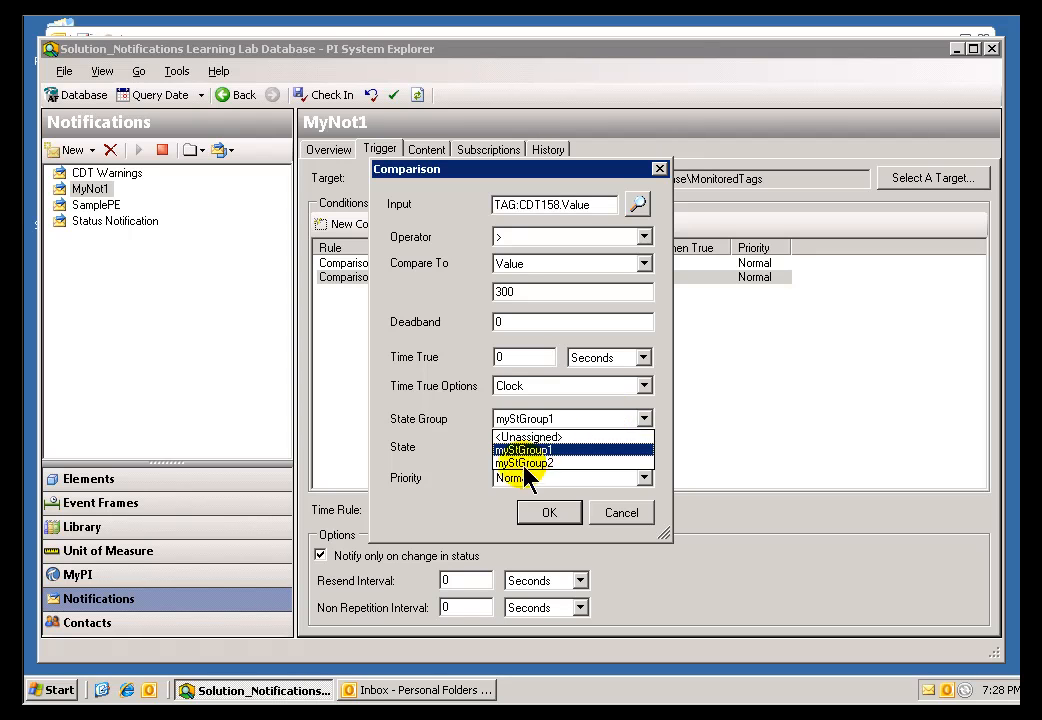
left_click(535, 464)
left_click(580, 452)
left_click(583, 464)
left_click(620, 514)
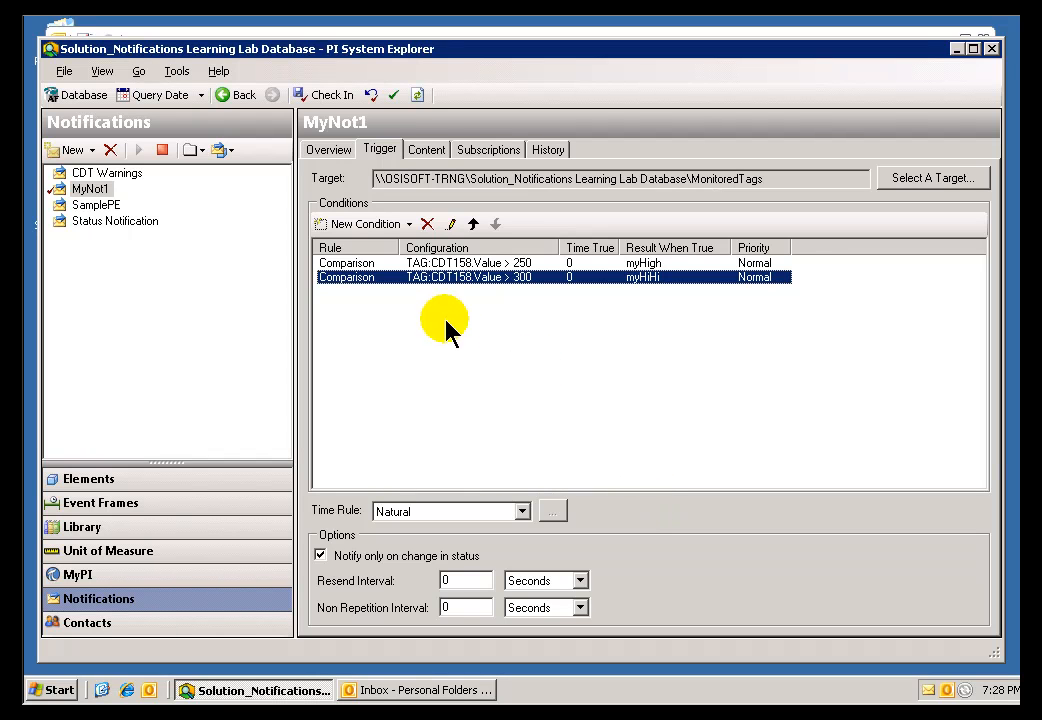
- Reopen the > 300 comparison condition, try myStGroup2 with state LoLo_2, and cancel the edit
double_click(357, 280)
left_click(558, 419)
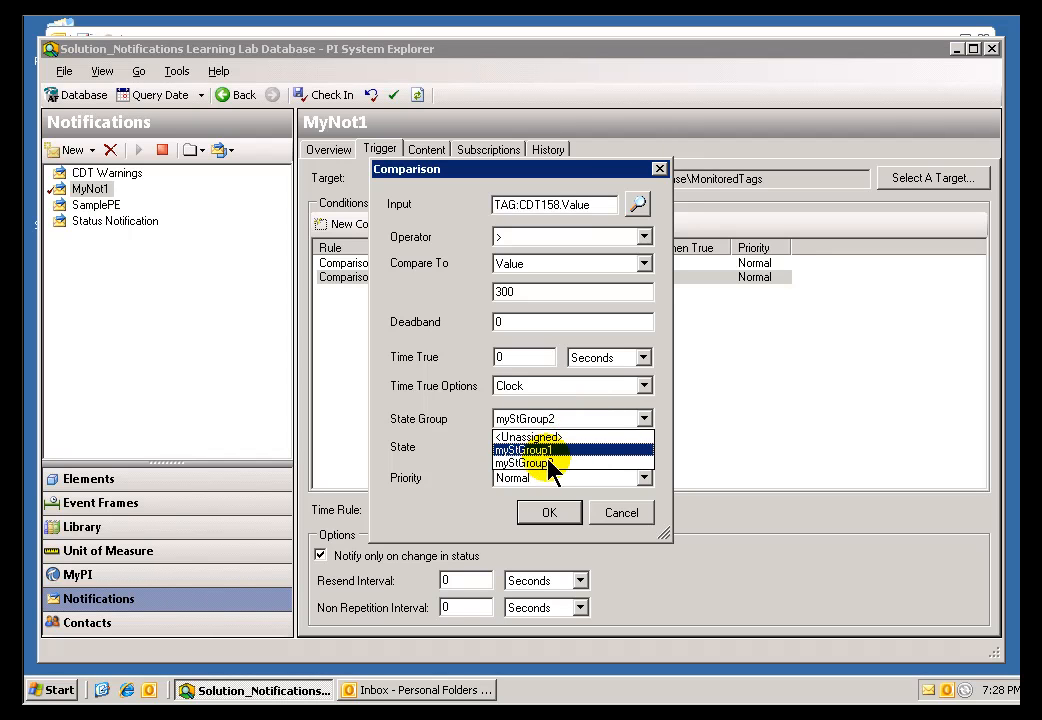
left_click(621, 515)
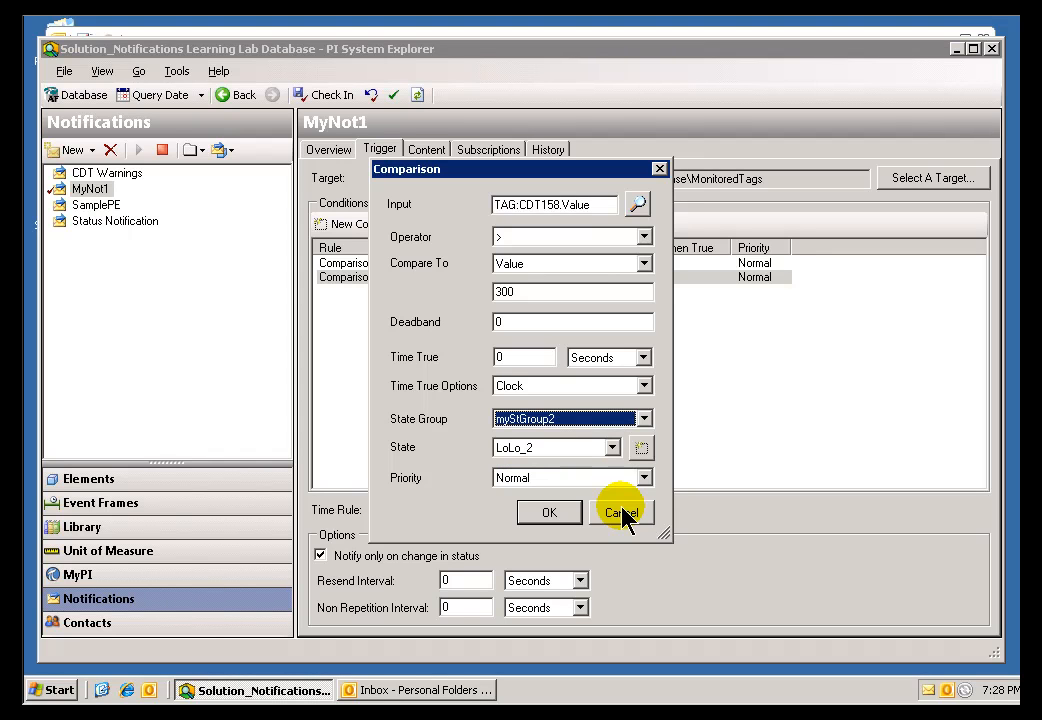